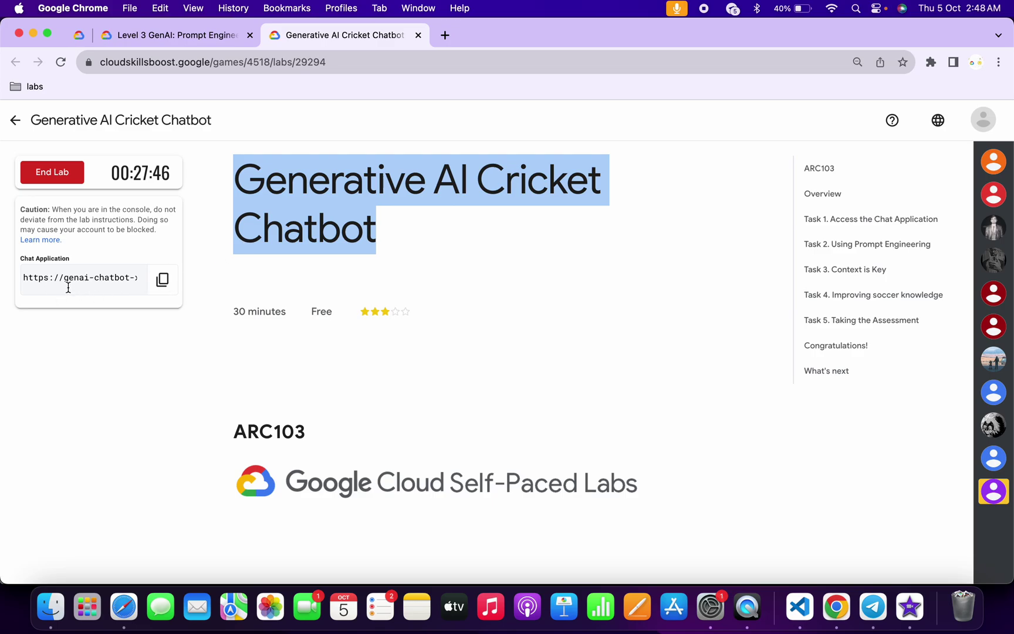
# Open the assessment question and confirm in Task 4 that the dataset is India Premier league.
pyautogui.hotkey('ctrl', 'Right')
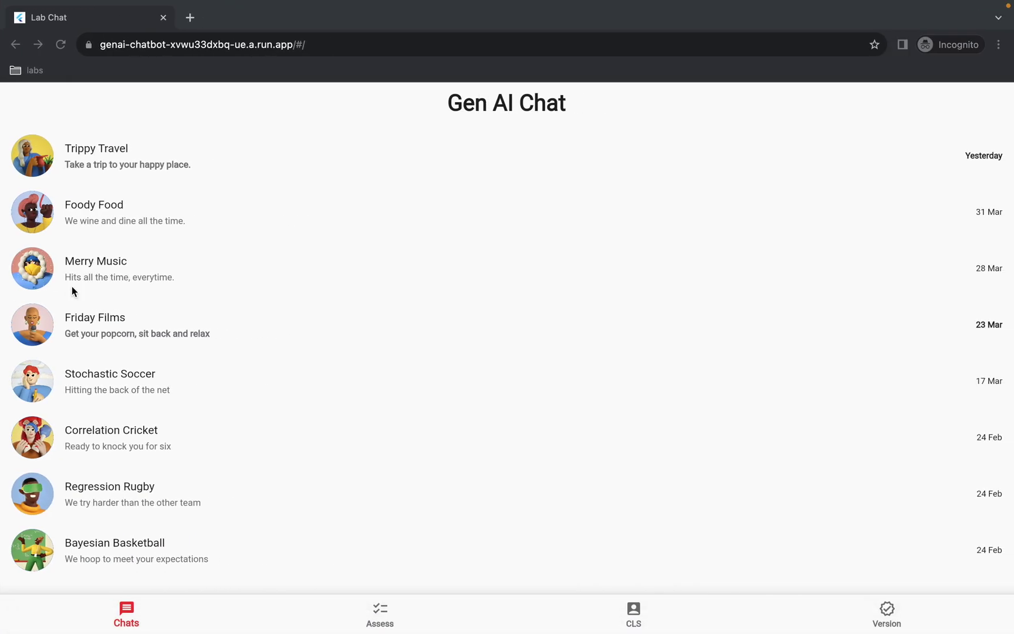
pyautogui.click(380, 612)
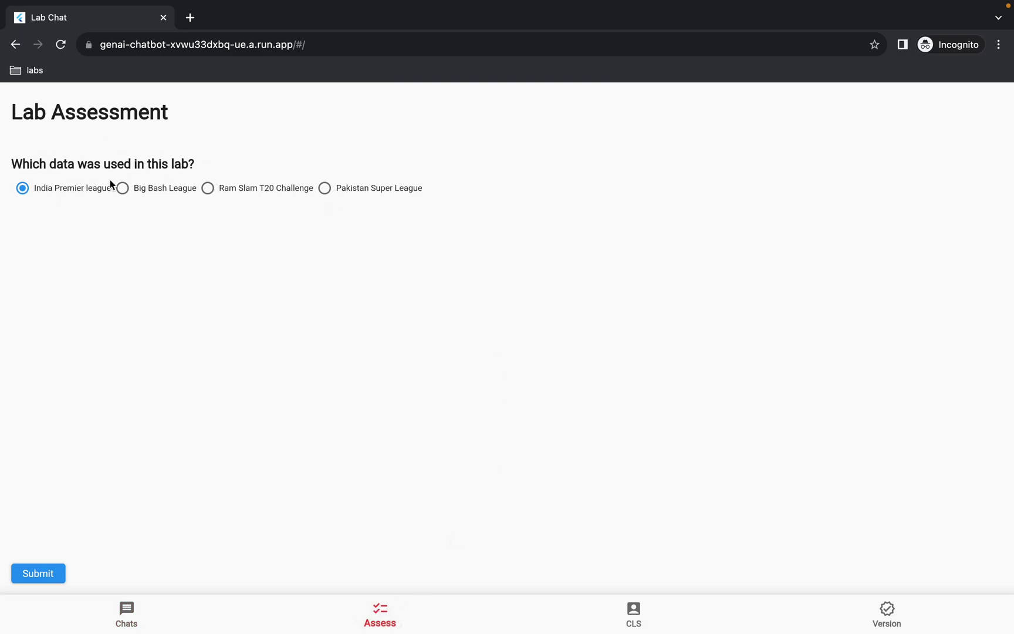
pyautogui.hotkey('ctrl', 'Left')
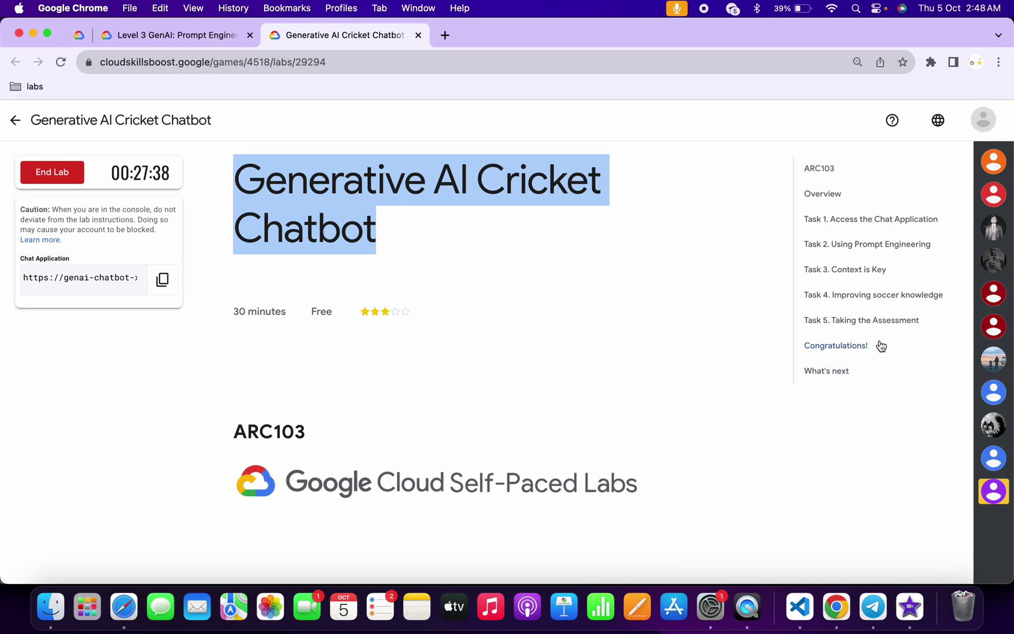
pyautogui.click(833, 291)
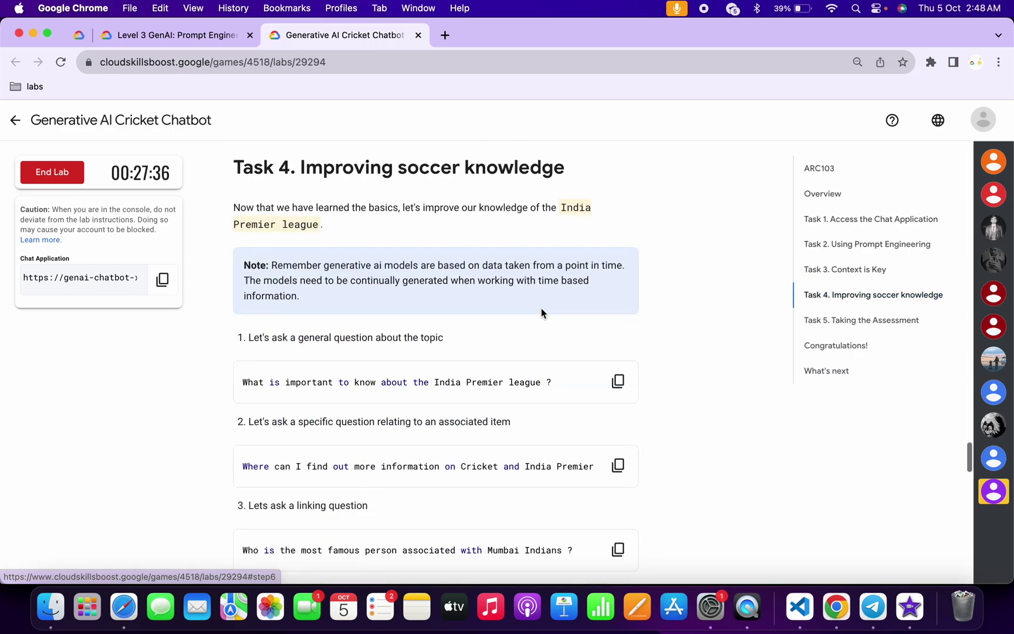
pyautogui.scroll(-3, 541, 309)
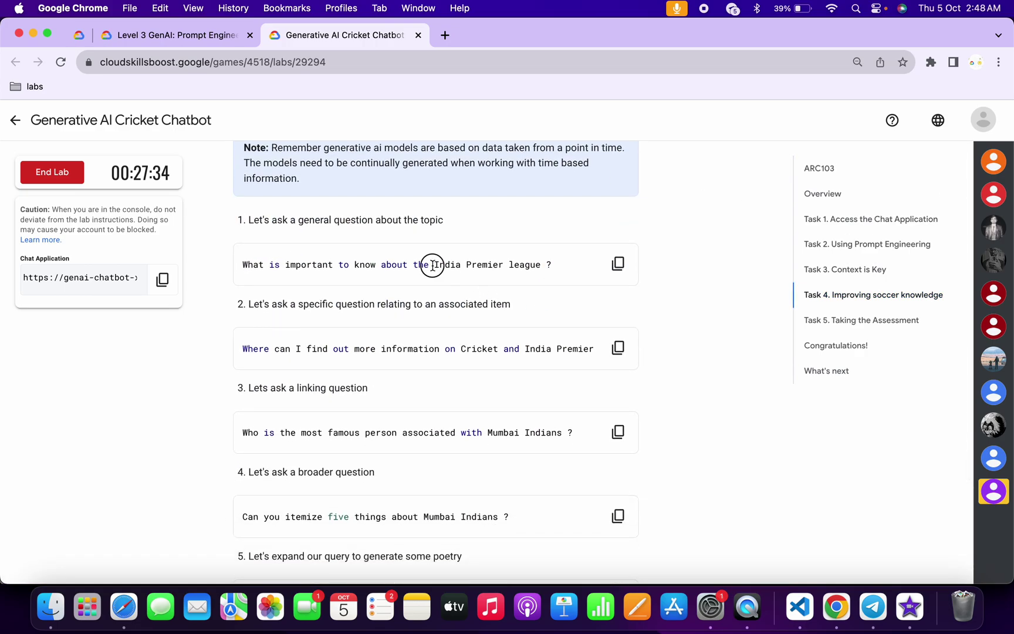
pyautogui.moveTo(435, 265); pyautogui.dragTo(540, 275)
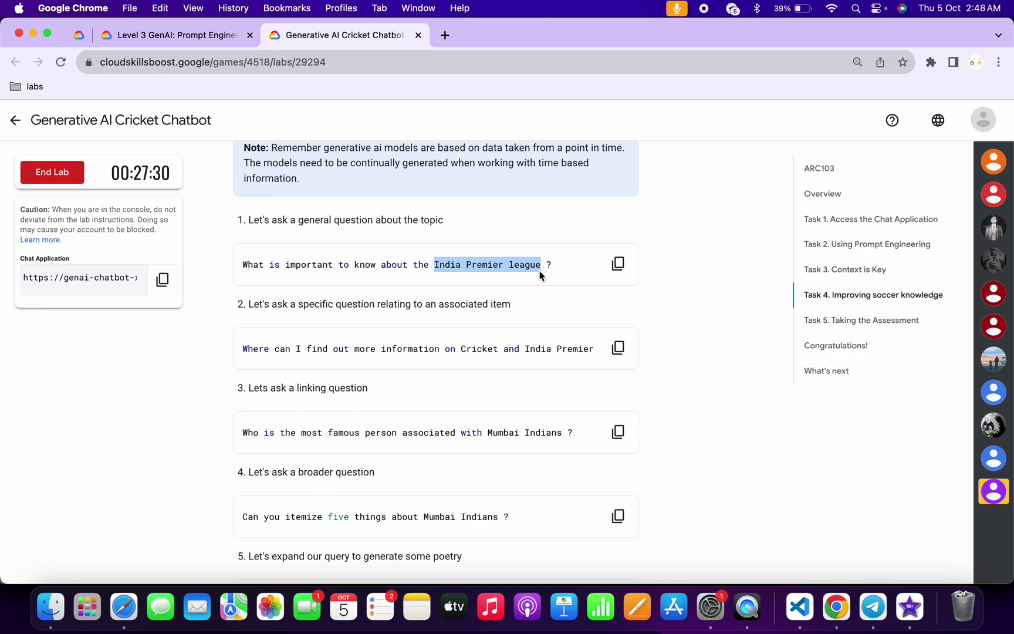
# Submit India Premier league as the Lab Chat assessment answer.
pyautogui.hotkey('ctrl', 'Right')
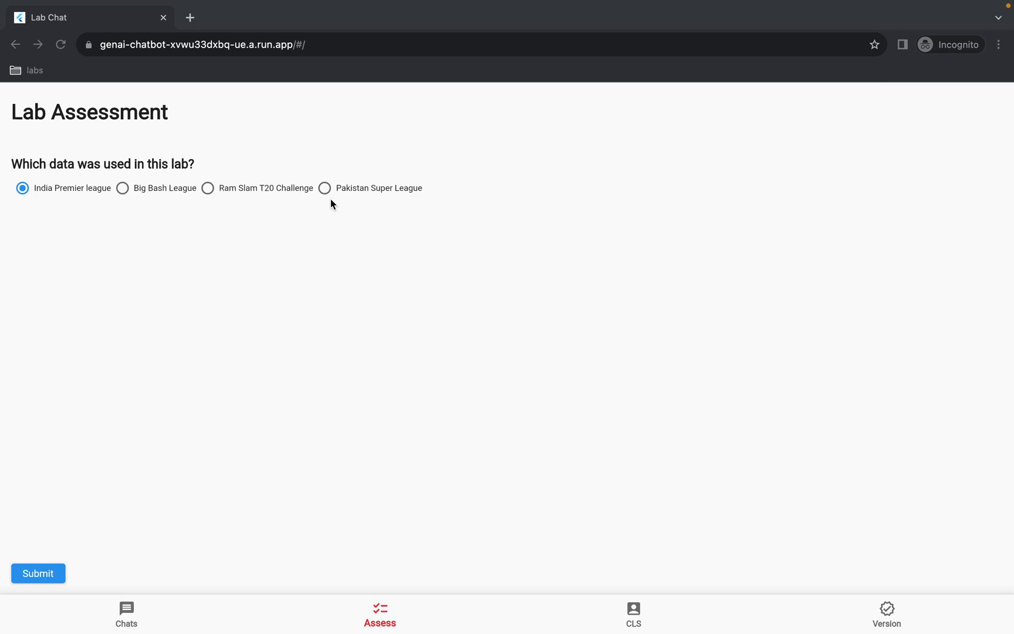
pyautogui.hotkey('ctrl', 'Left')
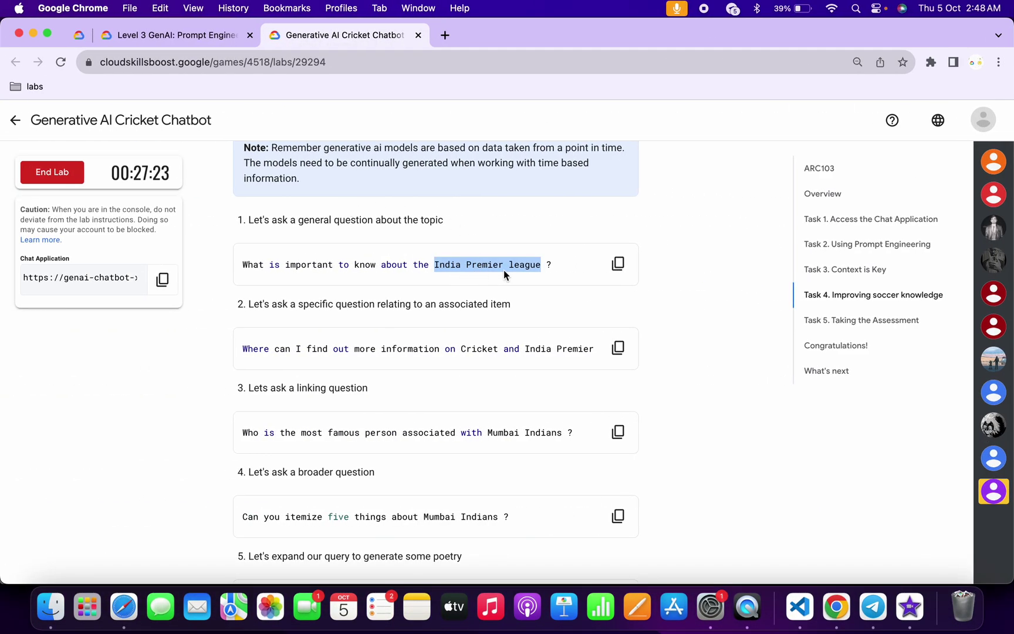
pyautogui.hotkey('ctrl', 'Right')
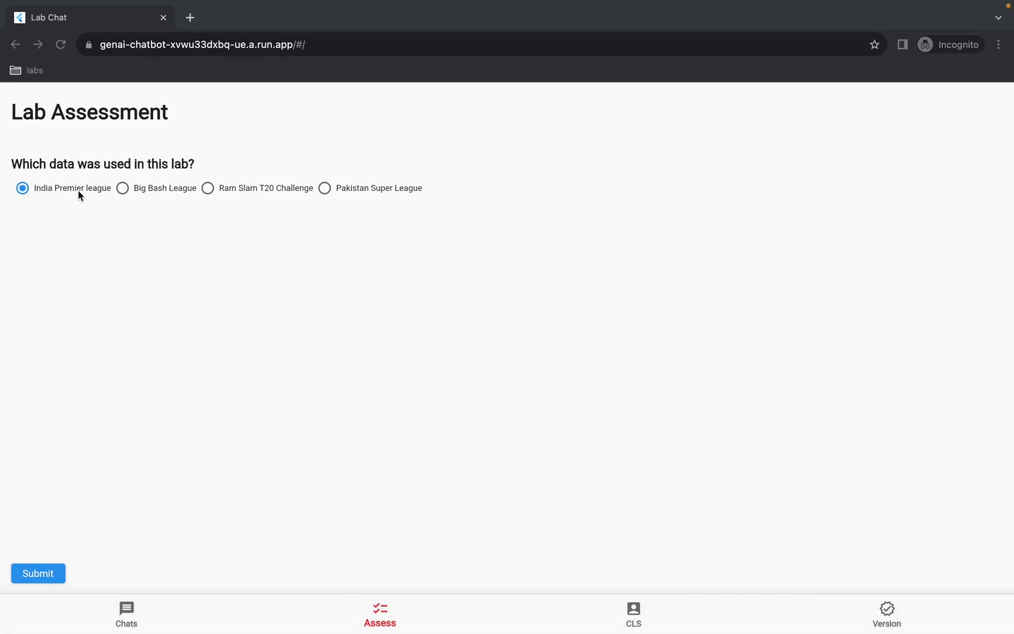
pyautogui.click(32, 575)
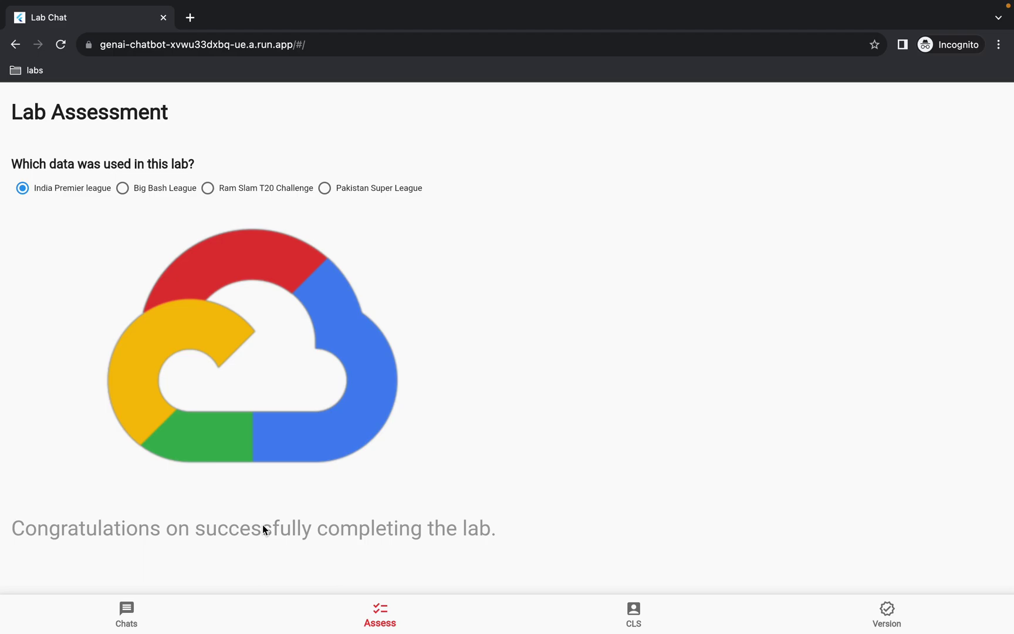
pyautogui.hotkey('ctrl', 'Left')
pyautogui.scroll(-5, 643, 434)
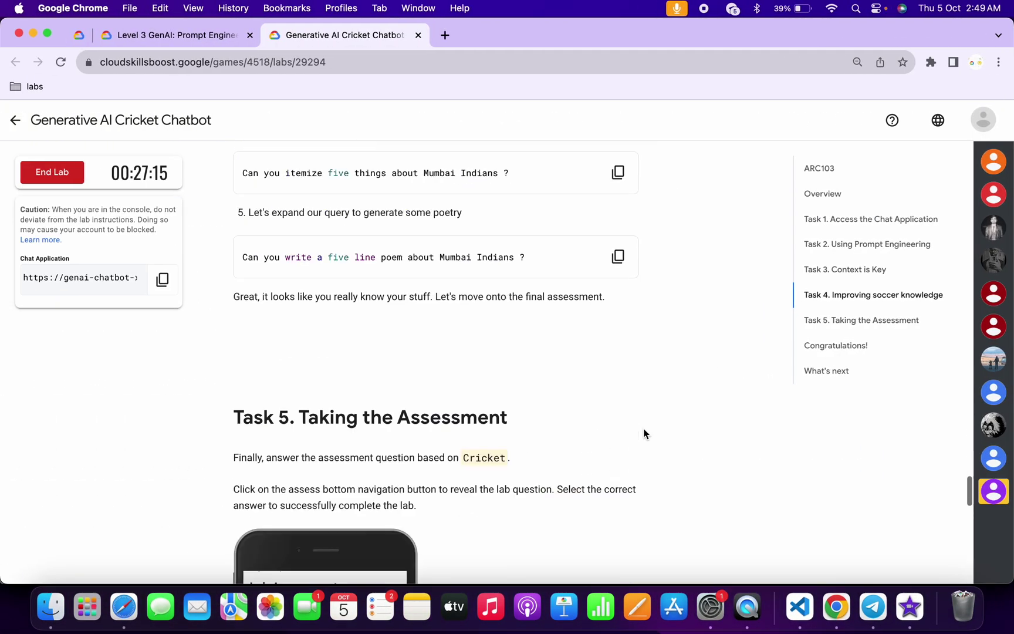
pyautogui.scroll(-5, 643, 434)
pyautogui.scroll(-2, 644, 433)
# Run Check my progress on Task 5, which reports the assessment as incomplete.
pyautogui.click(388, 346)
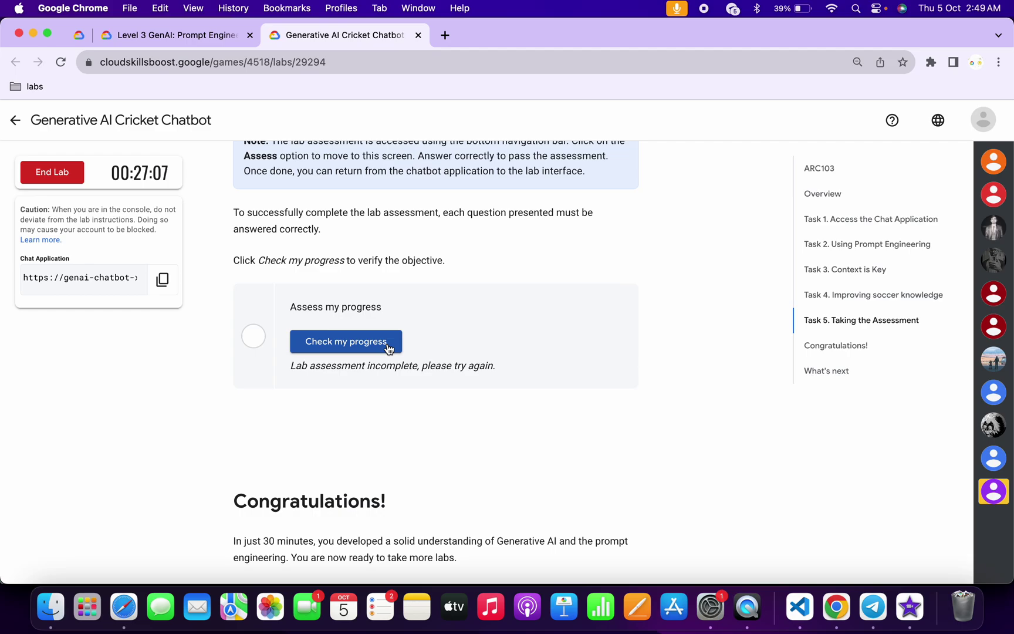
pyautogui.click(388, 350)
# Re-run Check my progress so Task 5 shows 'Assessment Completed!' with a green check.
pyautogui.click(389, 350)
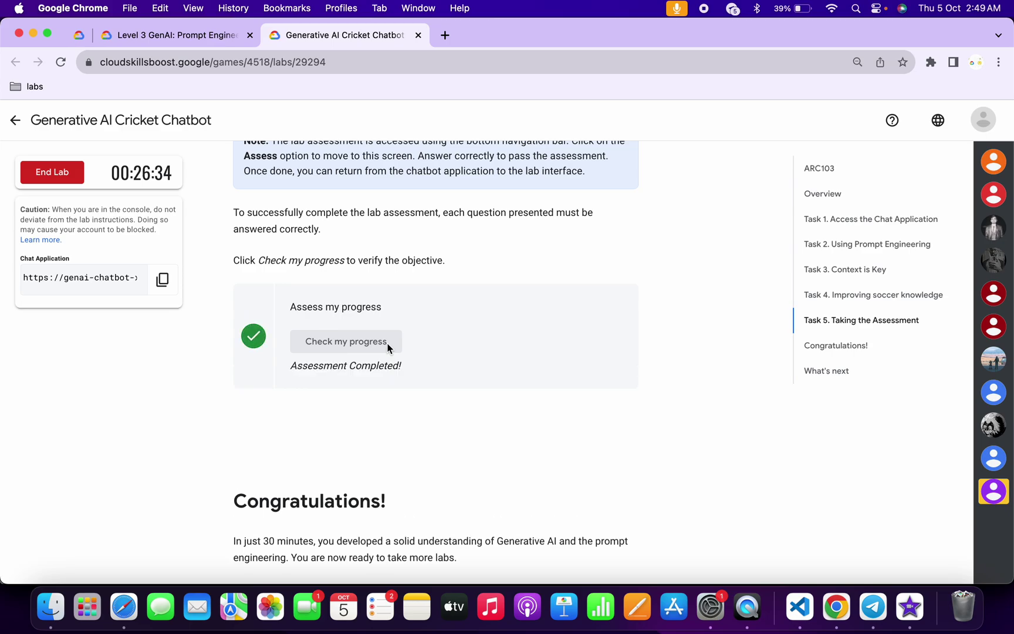
pyautogui.scroll(-2, 387, 347)
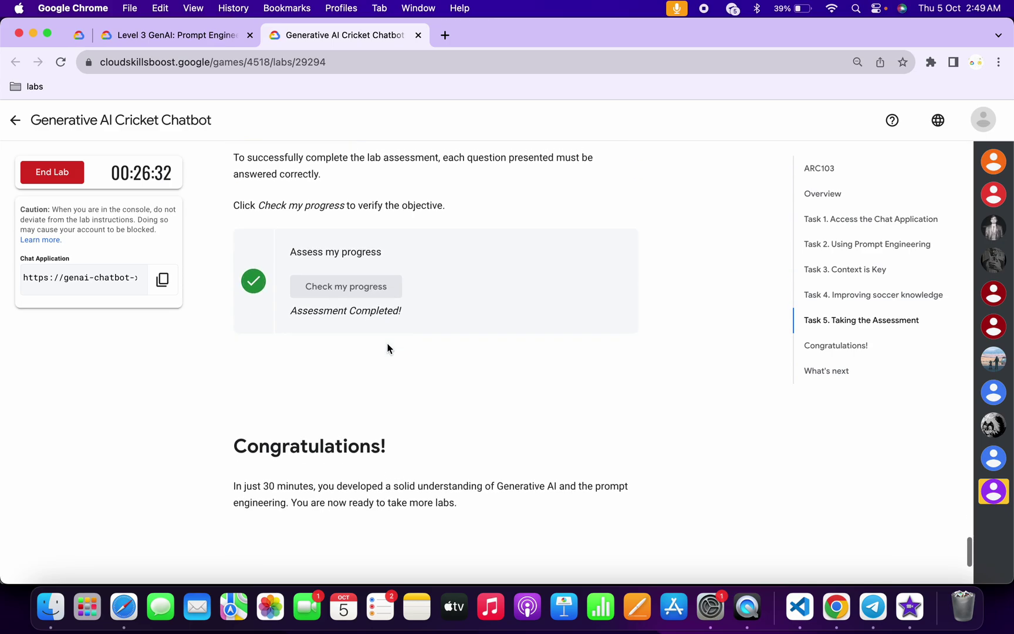
pyautogui.scroll(-2, 272, 388)
pyautogui.moveTo(226, 403); pyautogui.dragTo(409, 413)
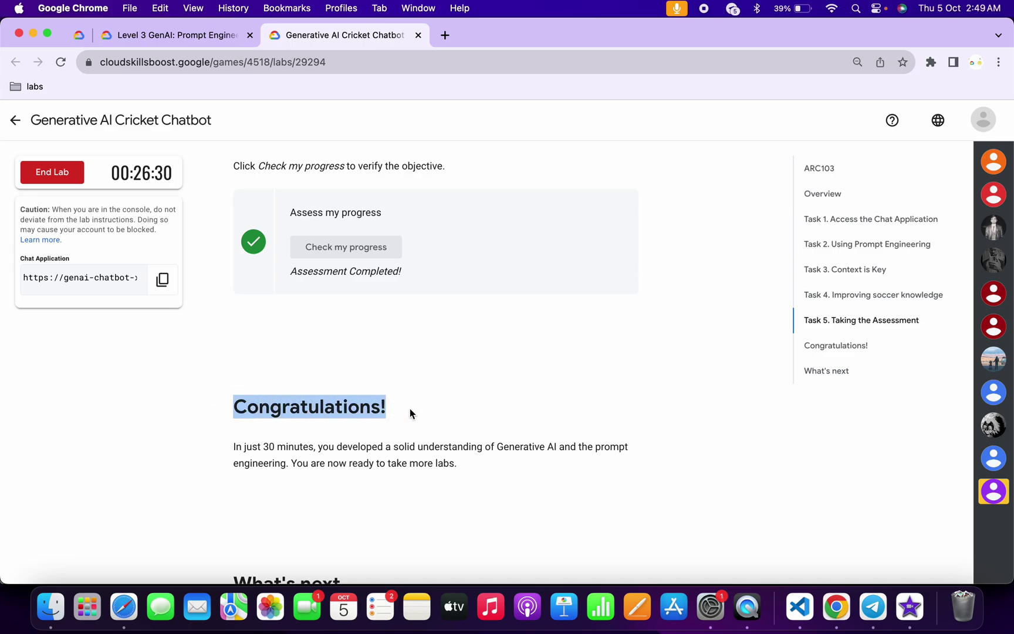